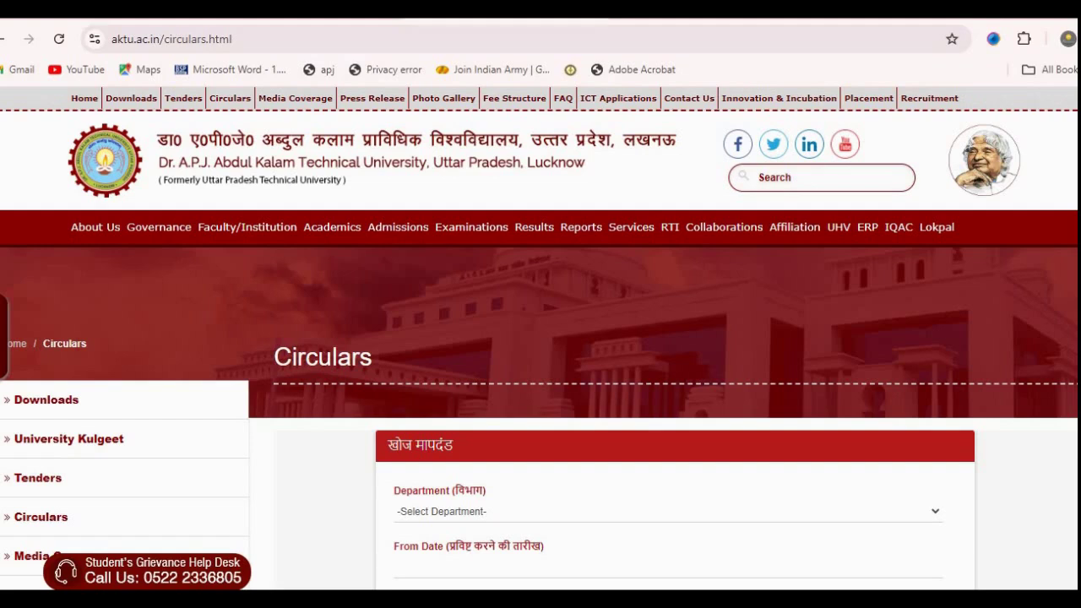
Open the Examination circular "Regarding login of students on Samarth portal (Urgent)" from the circulars list.
scroll(541, 338, "down", 6)
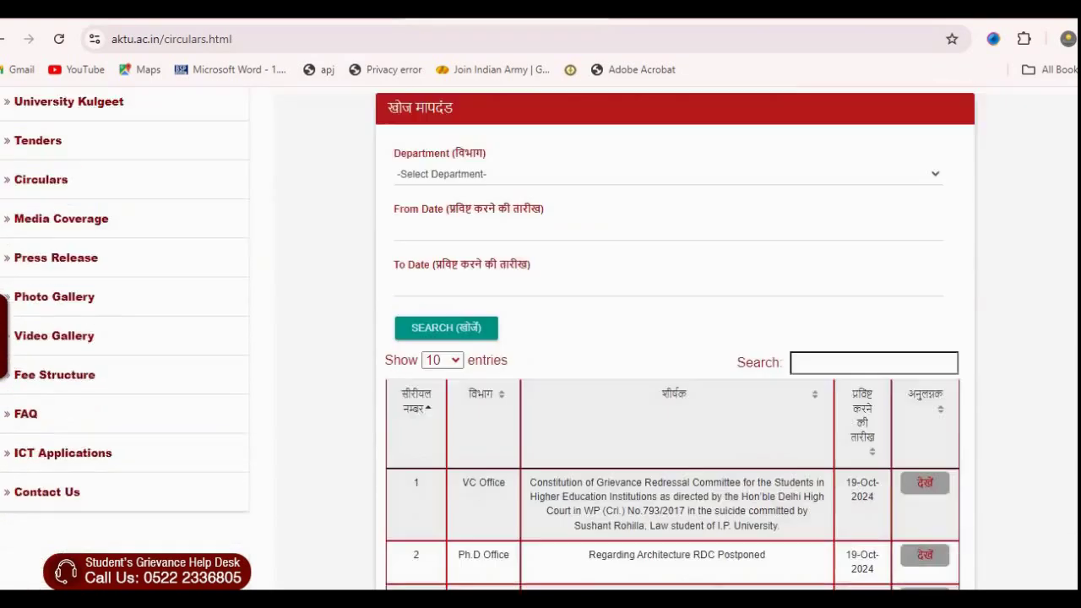
scroll(540, 338, "down", 2)
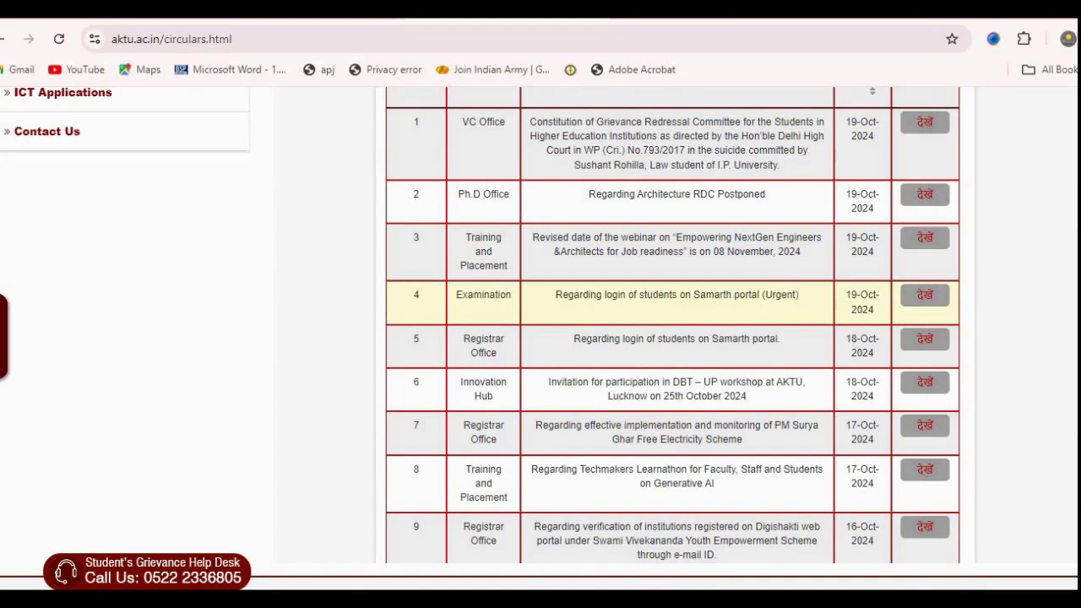
left_click(925, 295)
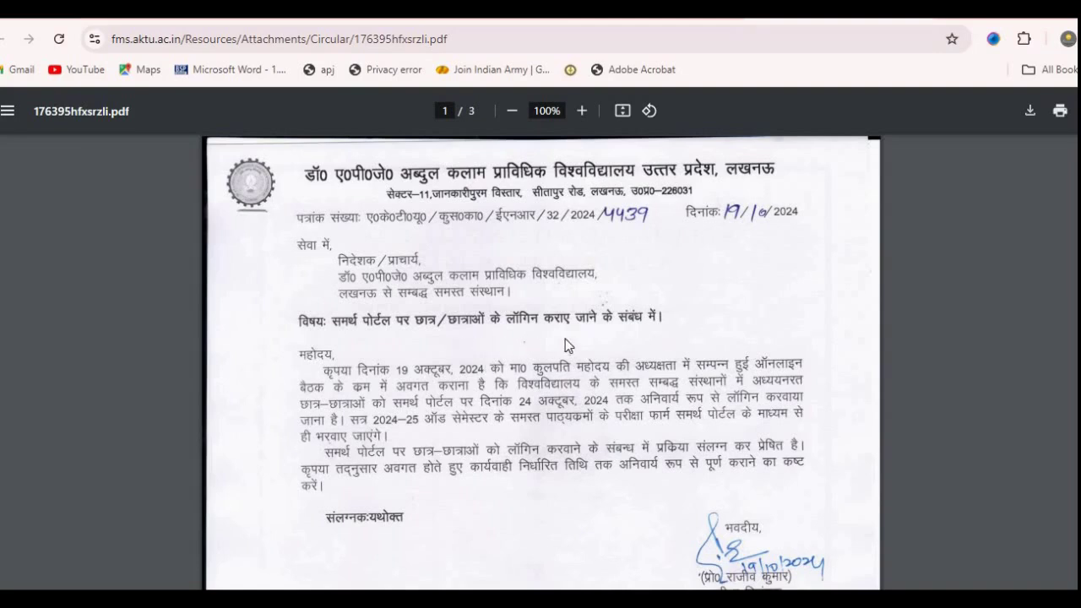
Underline the Samarth portal mention in the circular's letter with the pink pen, handwrite "Samarth" beside it, and clear the markings.
scroll(565, 338, "down", 2)
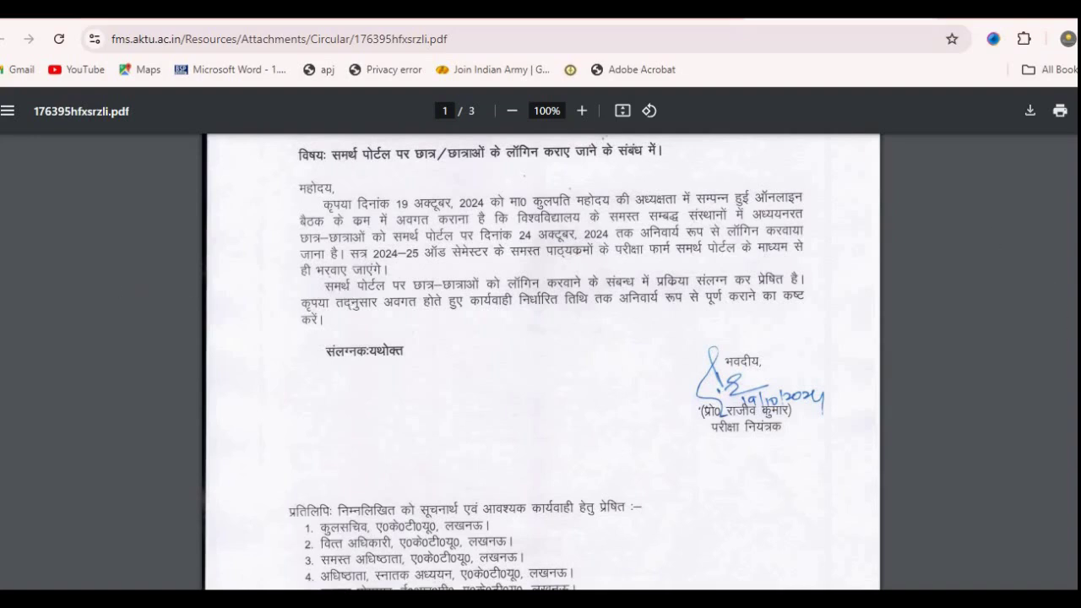
left_click(1080, 259)
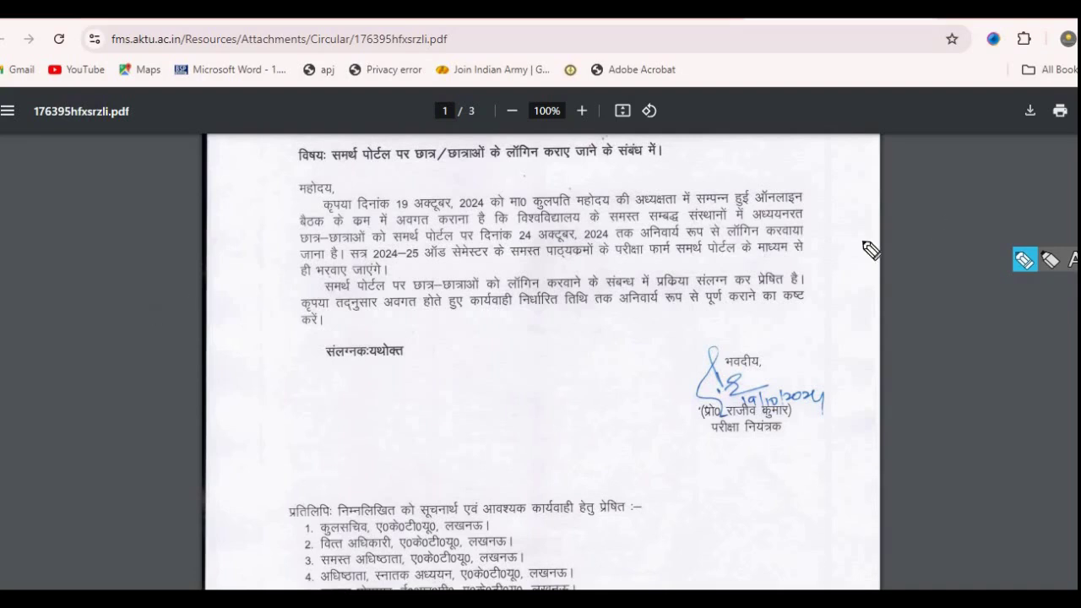
left_click_drag(667, 260, 752, 261)
mouse_move(100, 293)
left_mouse_down()
mouse_move(100, 332)
mouse_move(217, 265)
mouse_move(232, 291)
left_mouse_up()
left_click_drag(103, 344, 280, 312)
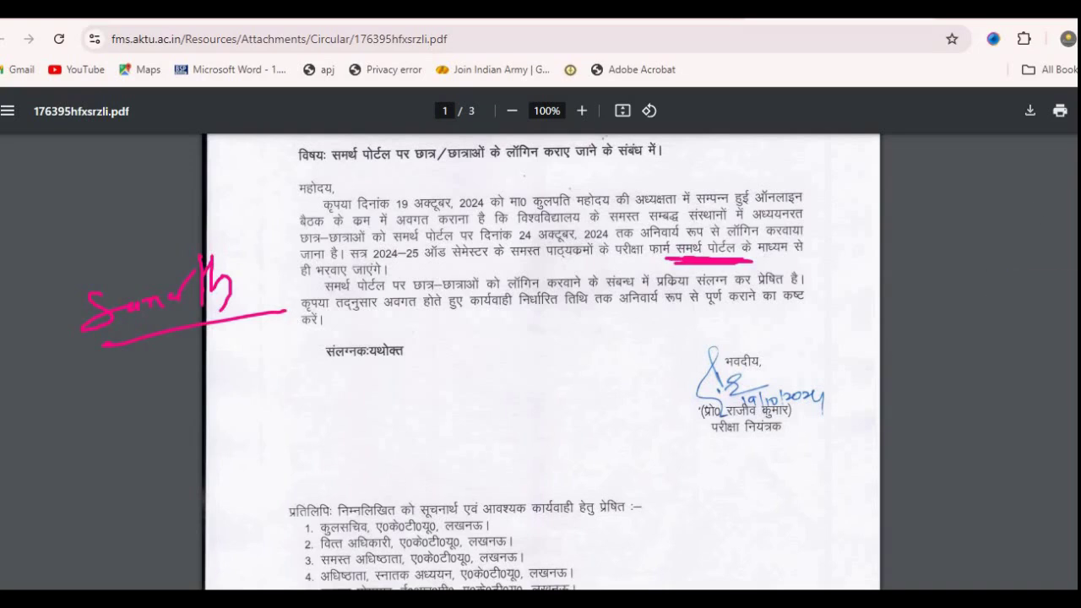
key("Escape")
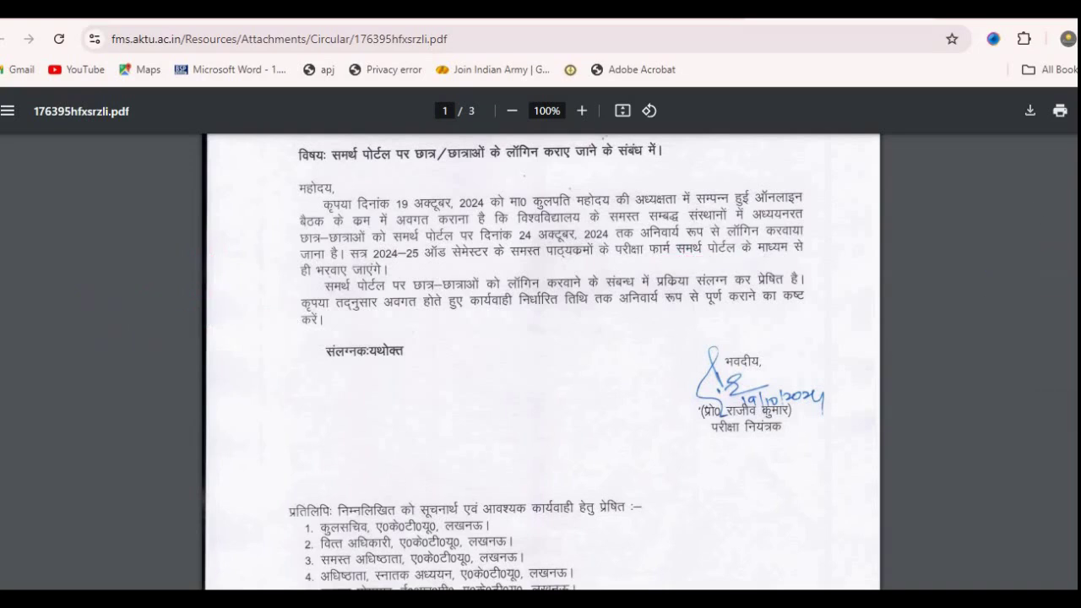
Read through the steps for registering on the Samarth portal on page 2 of the circular.
scroll(741, 387, "down", 5)
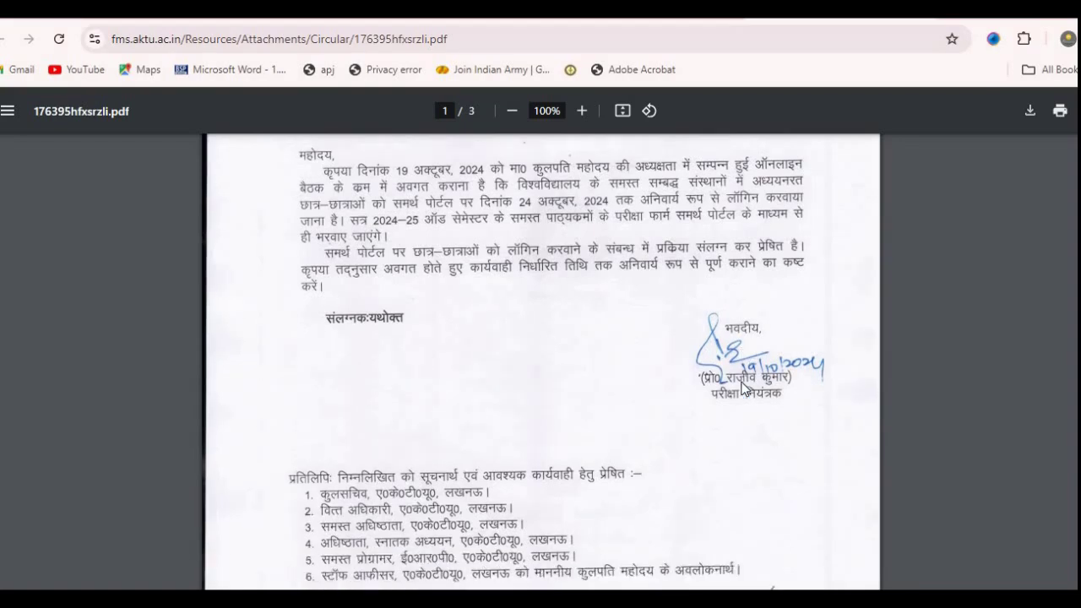
scroll(742, 388, "down", 3)
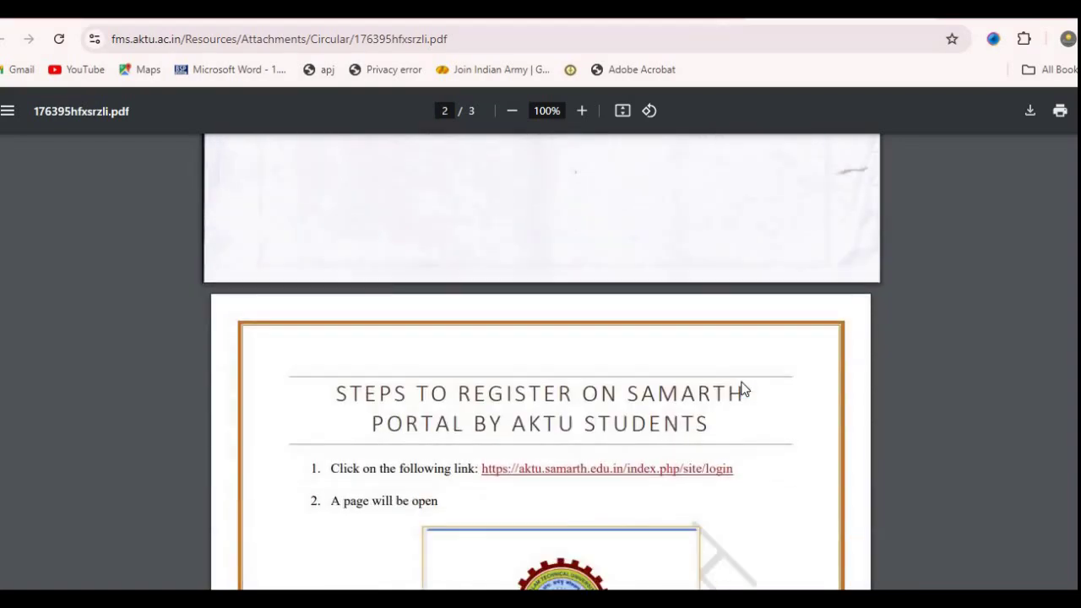
scroll(743, 389, "down", 1)
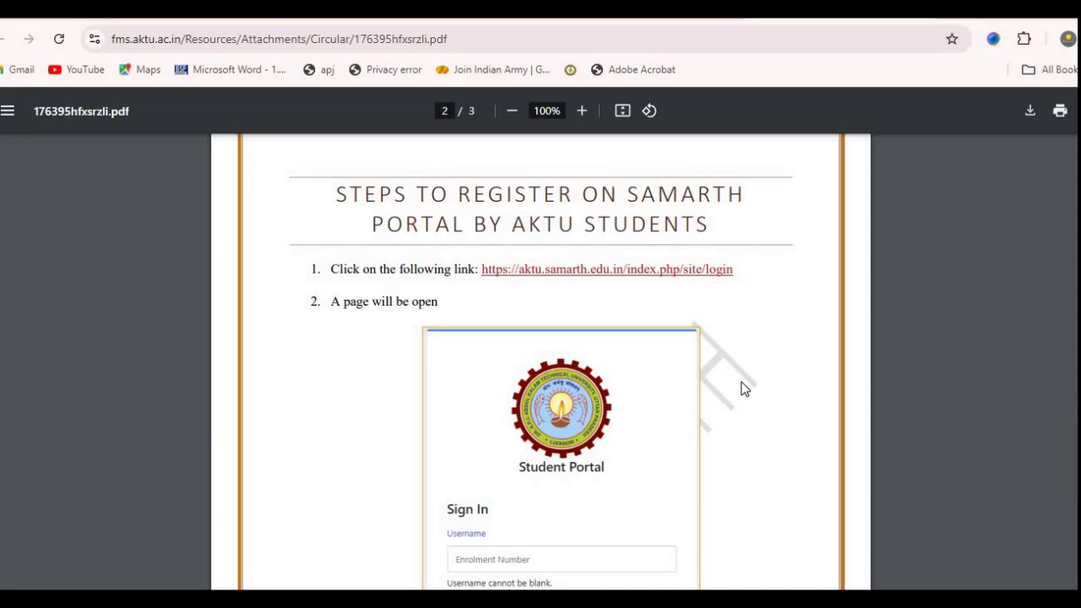
scroll(744, 390, "down", 1)
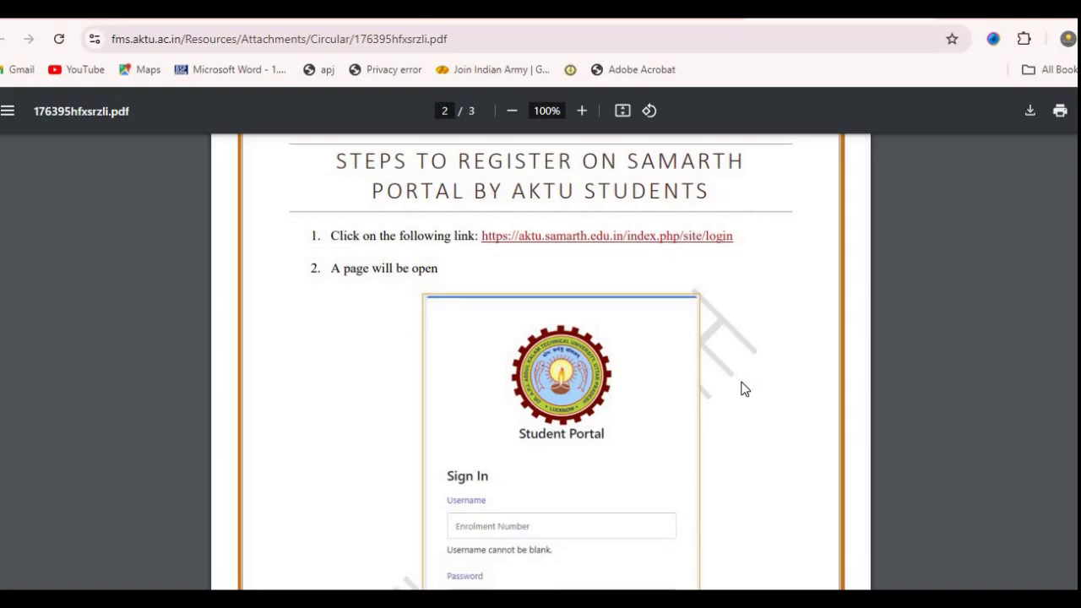
scroll(744, 390, "down", 1)
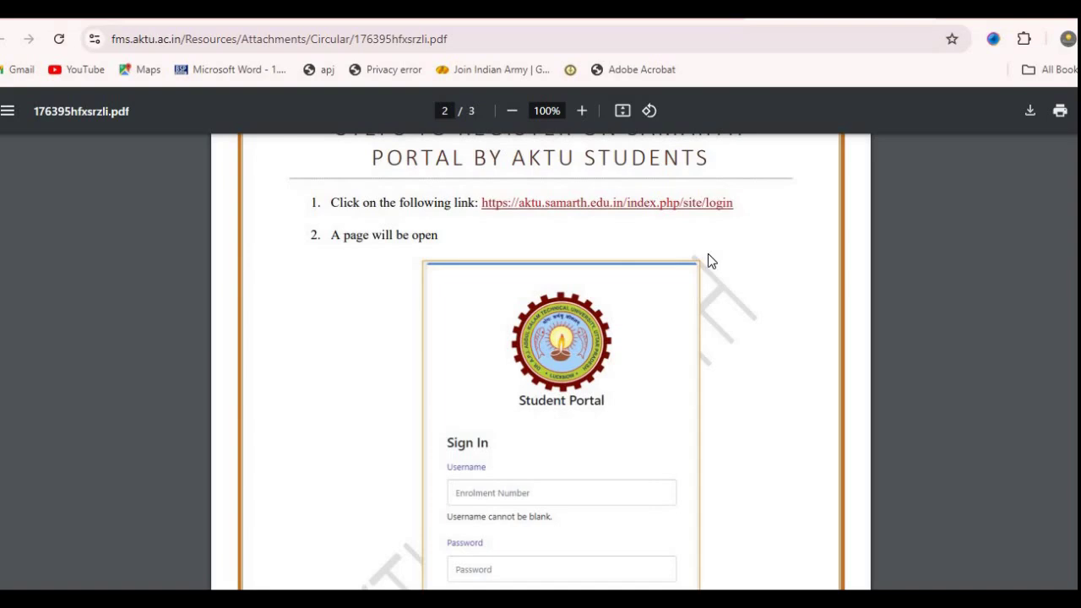
scroll(708, 254, "down", 2)
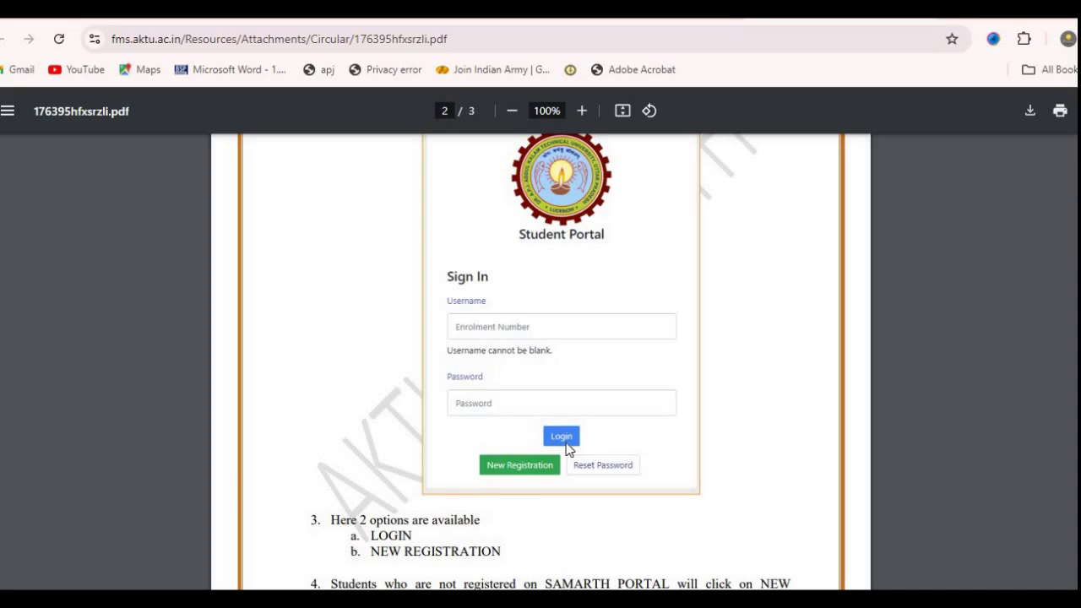
scroll(776, 464, "down", 3)
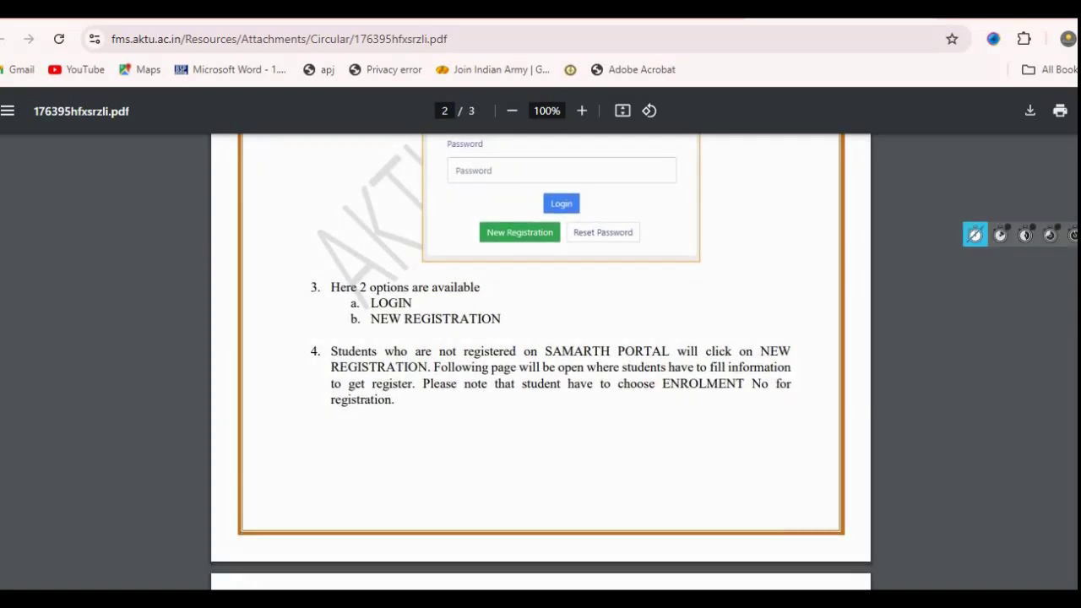
Tick item 3 and its NEW REGISTRATION option with the pink pen, and underline NEW REGISTRATION.
left_click(1024, 259)
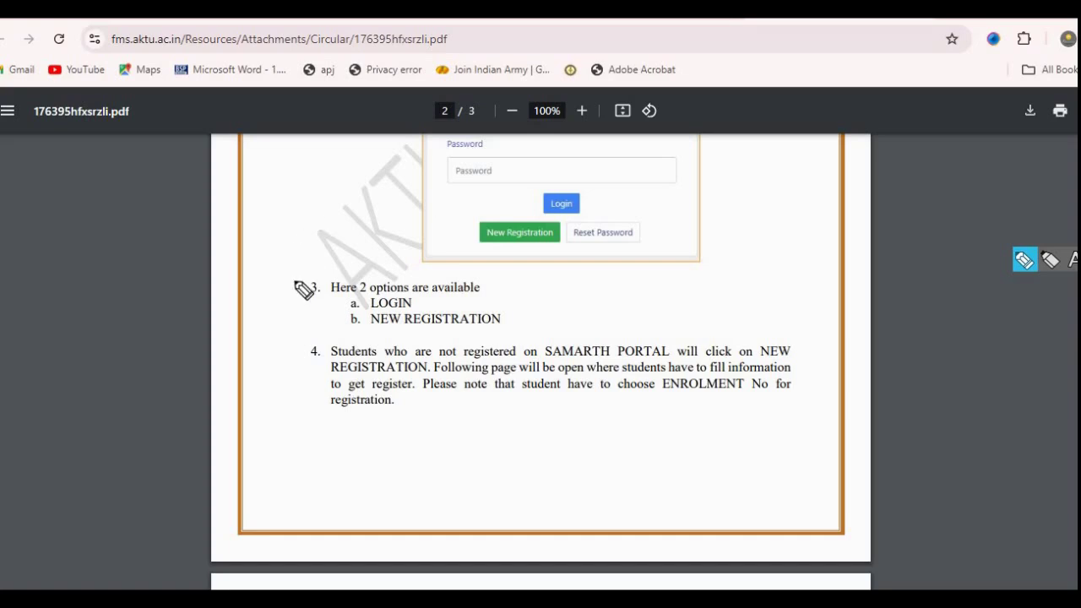
left_click_drag(281, 292, 329, 287)
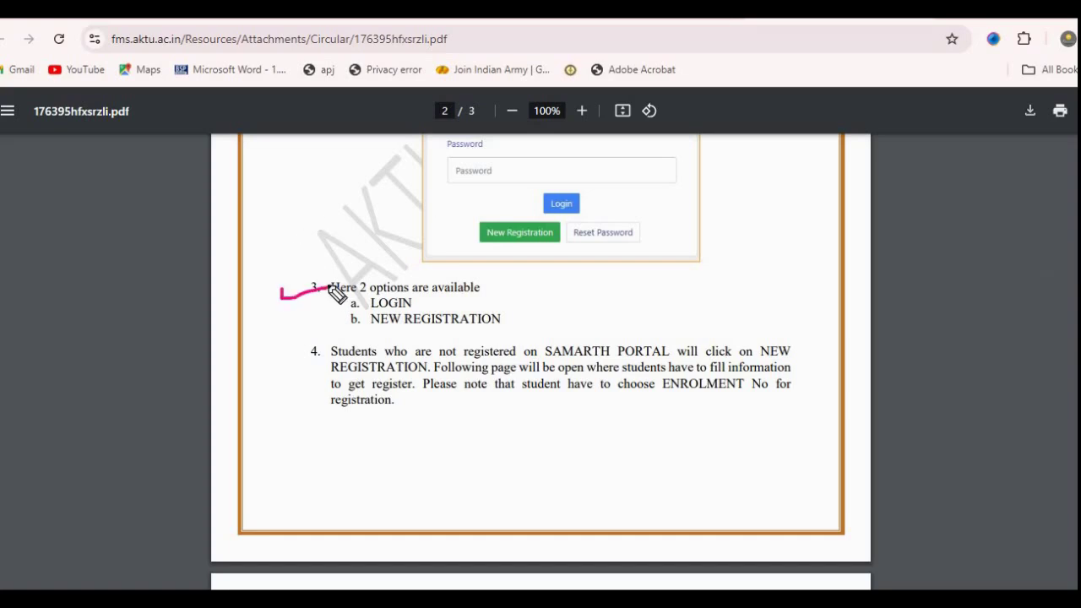
mouse_move(324, 324)
left_mouse_down()
mouse_move(372, 316)
mouse_move(467, 336)
left_mouse_up()
left_click_drag(368, 324, 456, 324)
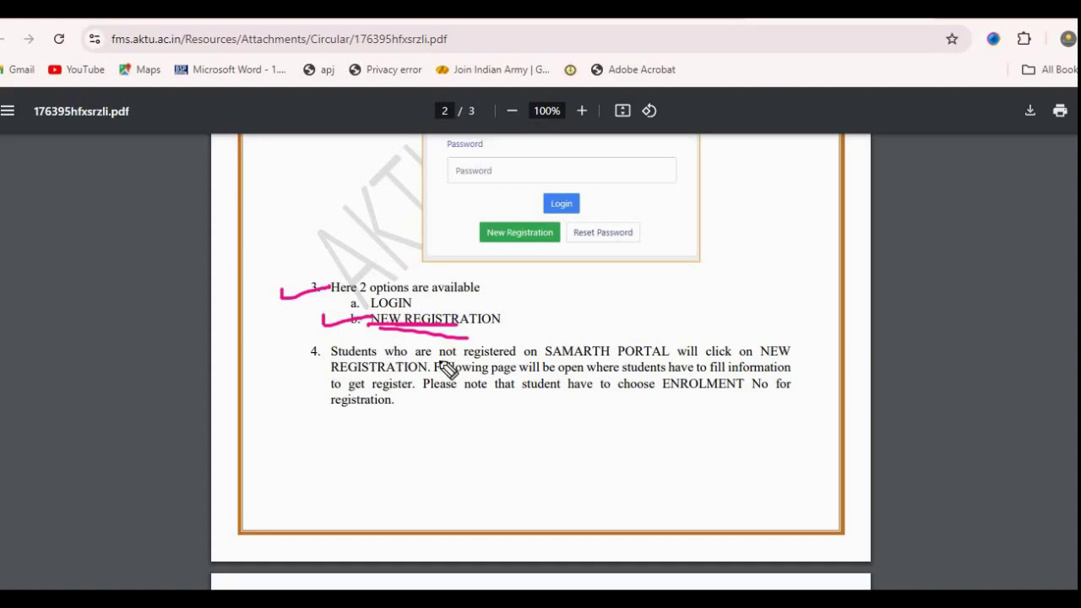
Underline SAMARTH, register and ENROLMENT in item 4, handwrite "Roll" and "Er" underlined below it, and clear all markings.
left_click_drag(570, 362, 609, 360)
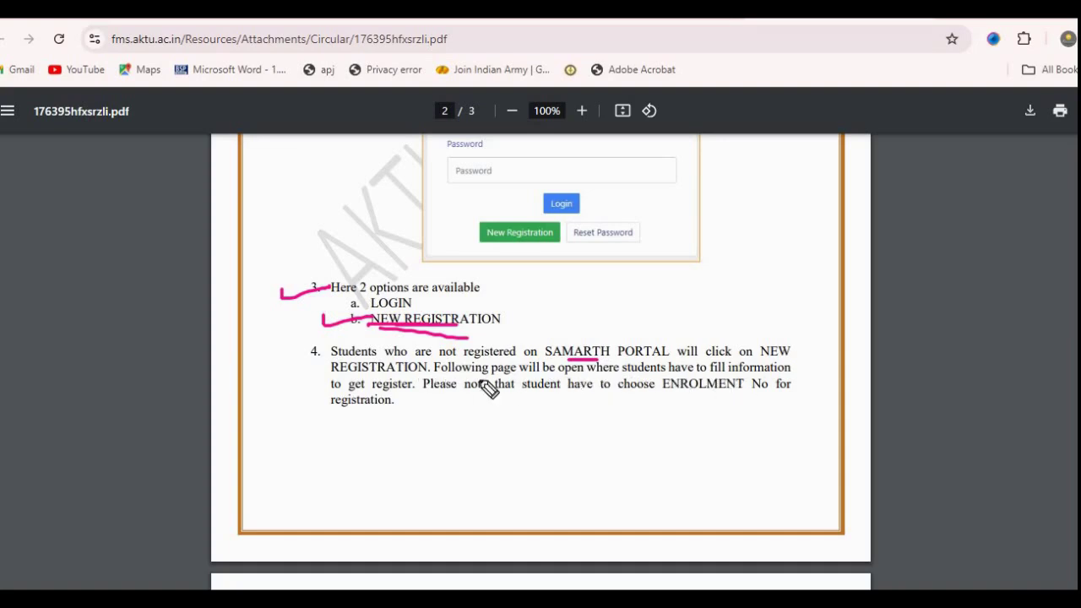
left_click_drag(371, 392, 429, 391)
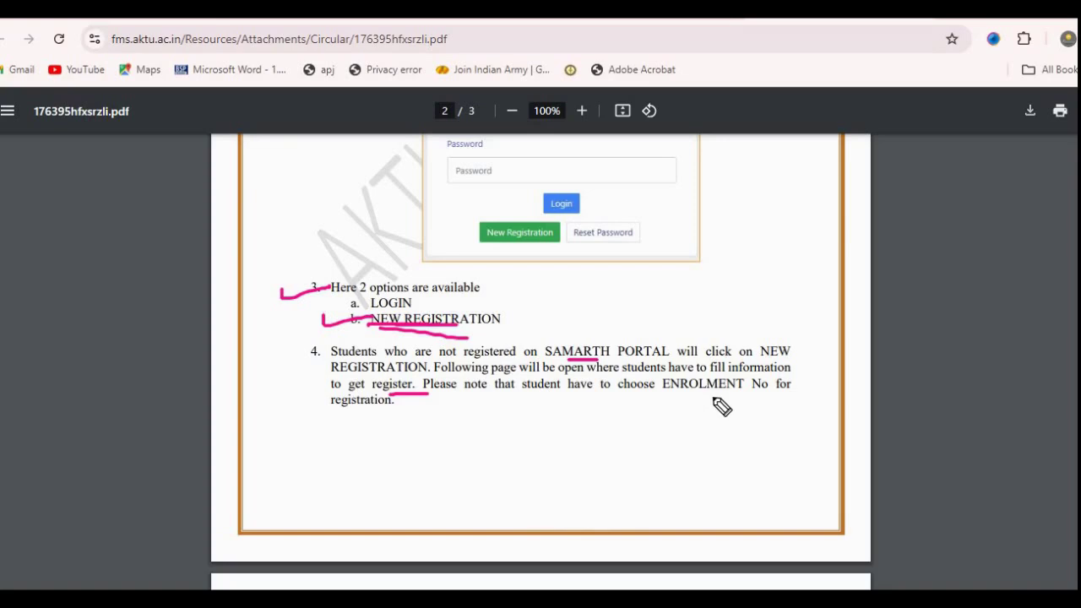
left_click_drag(646, 402, 739, 402)
mouse_move(573, 480)
left_mouse_down()
mouse_move(572, 432)
mouse_move(593, 460)
mouse_move(629, 417)
mouse_move(652, 466)
left_mouse_up()
mouse_move(697, 438)
left_mouse_down()
mouse_move(695, 480)
mouse_move(717, 439)
mouse_move(720, 460)
left_mouse_up()
left_click_drag(728, 466, 749, 452)
left_click_drag(679, 495, 748, 477)
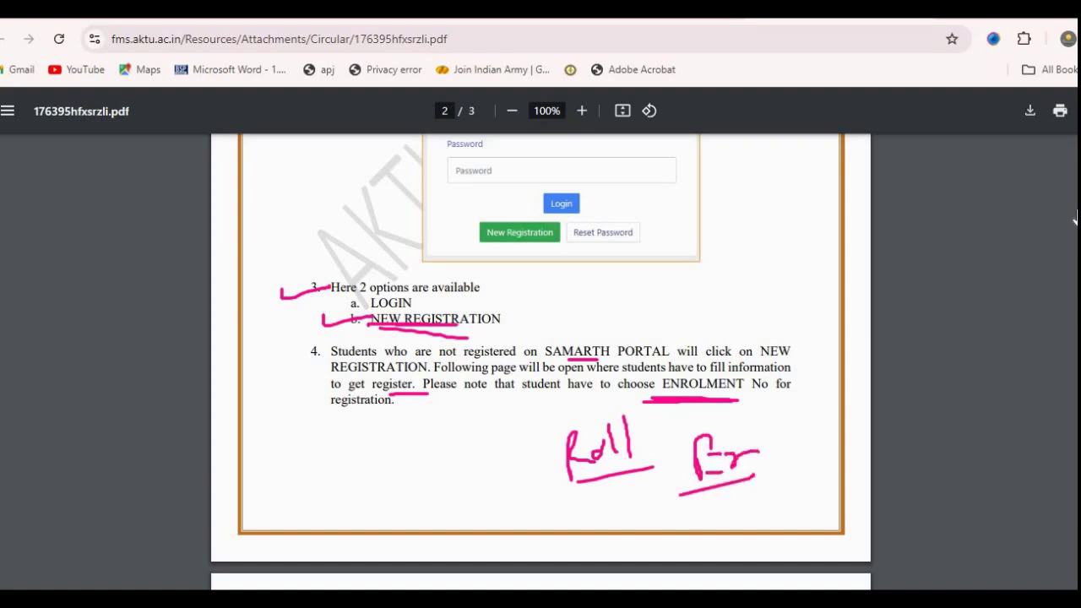
key("ctrl+shift+7")
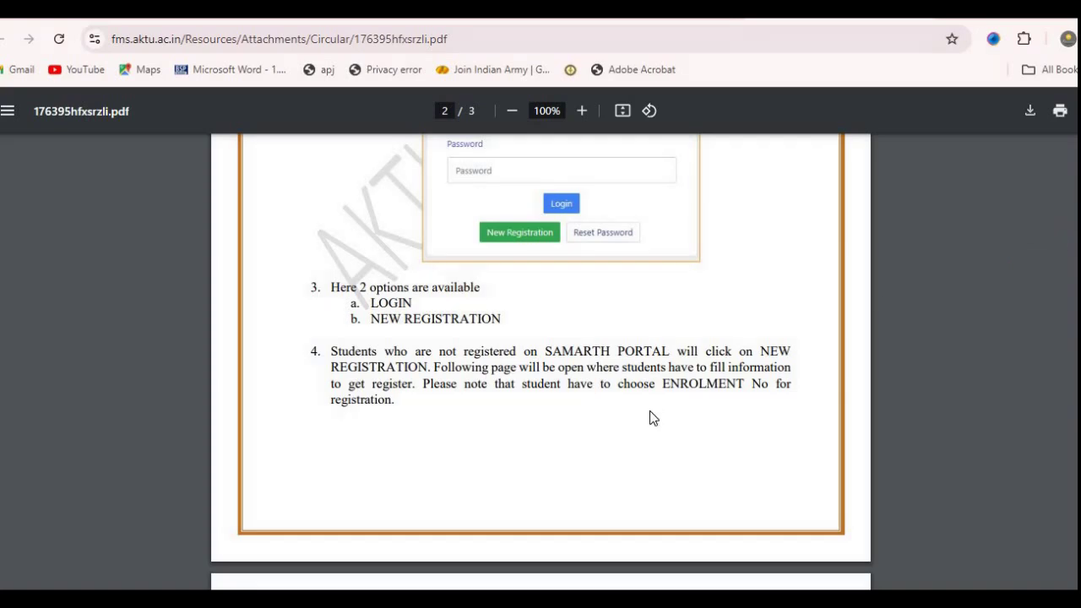
Examine the Student Registration Form and the remaining instructions on page 3 of the circular, enlarging the document to 150%.
scroll(650, 417, "down", 1)
scroll(653, 417, "down", 2)
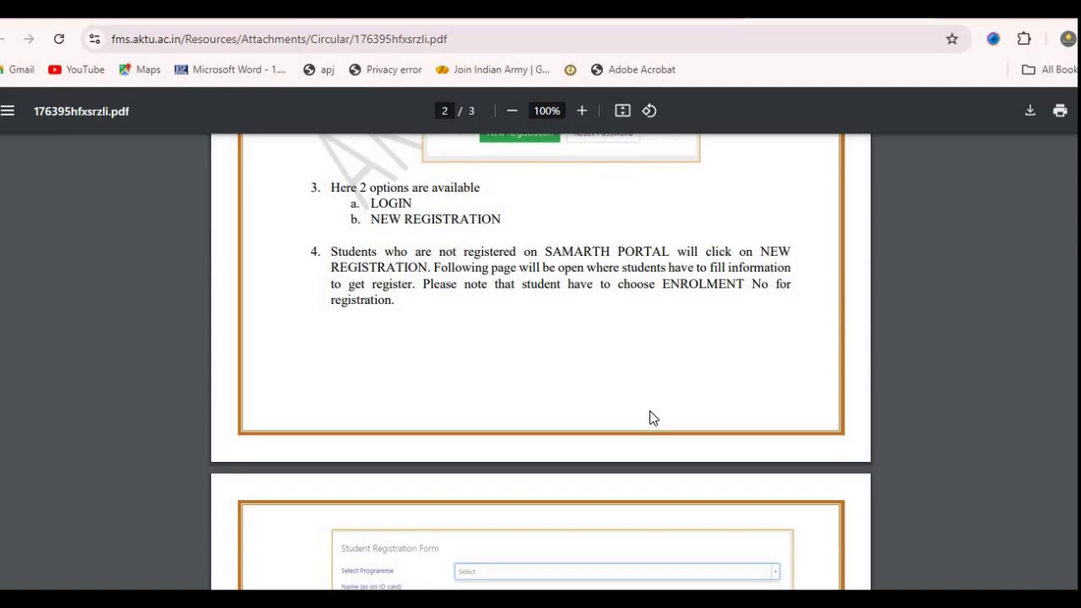
scroll(652, 417, "down", 10)
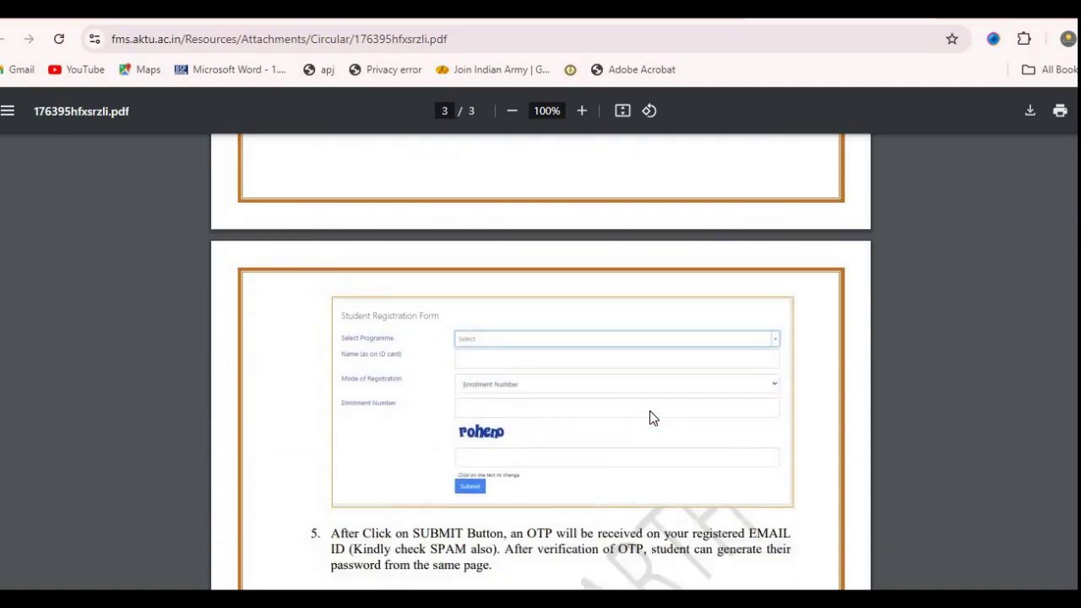
scroll(652, 417, "down", 2)
scroll(649, 411, "down", 1)
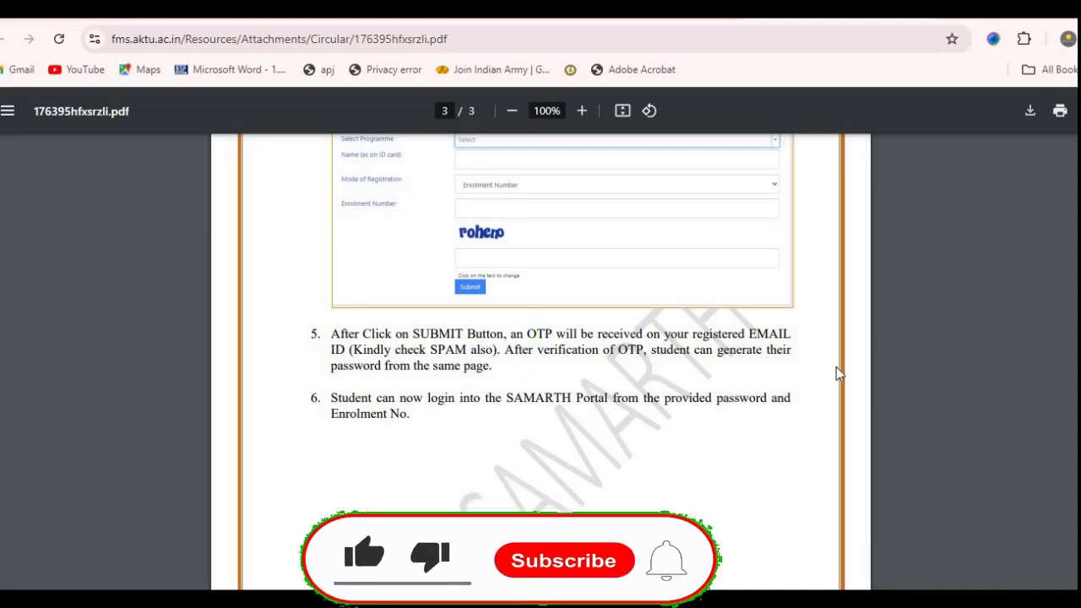
scroll(836, 366, "up", 2)
key("ctrl+plus")
key("ctrl+plus")
key("ctrl+plus")
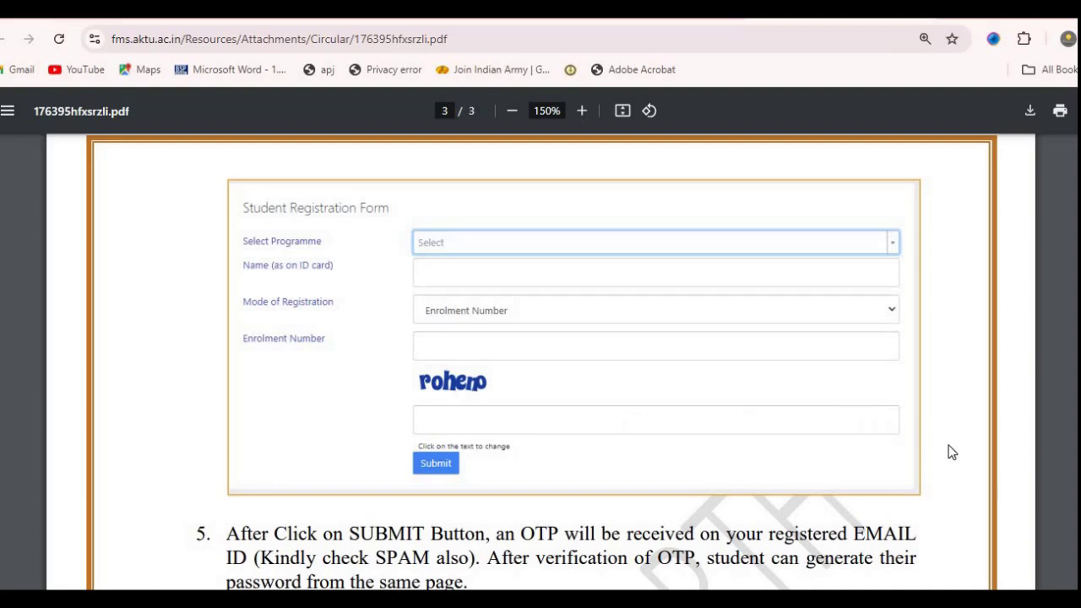
Underline EMAIL, SPAM and verification in item 5 with the pink pen, handwrite "Spam" beside it, and clear the markings.
scroll(952, 453, "down", 3)
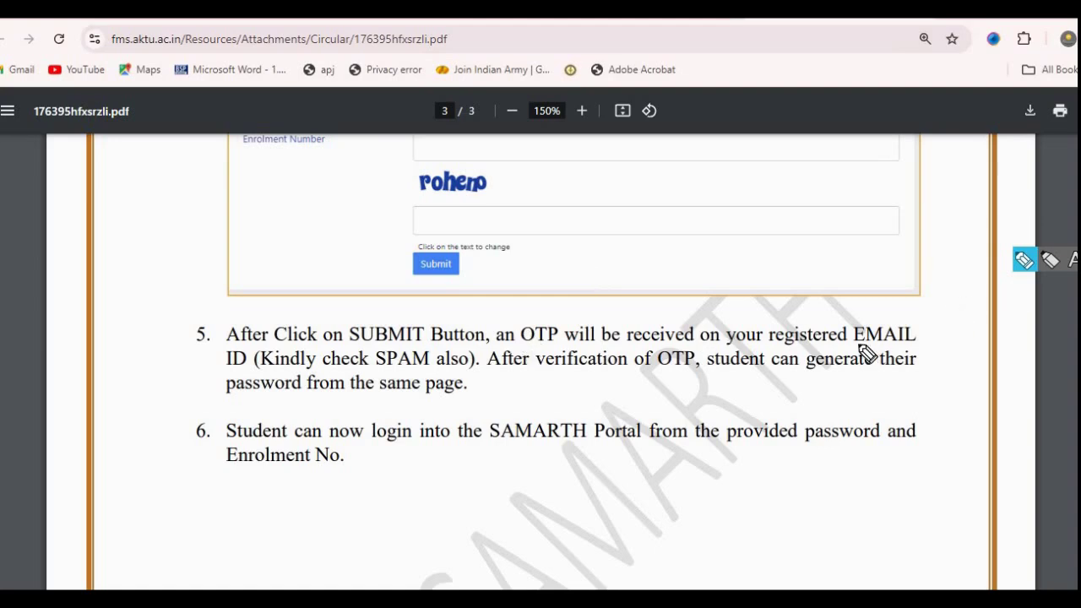
left_click_drag(856, 343, 908, 344)
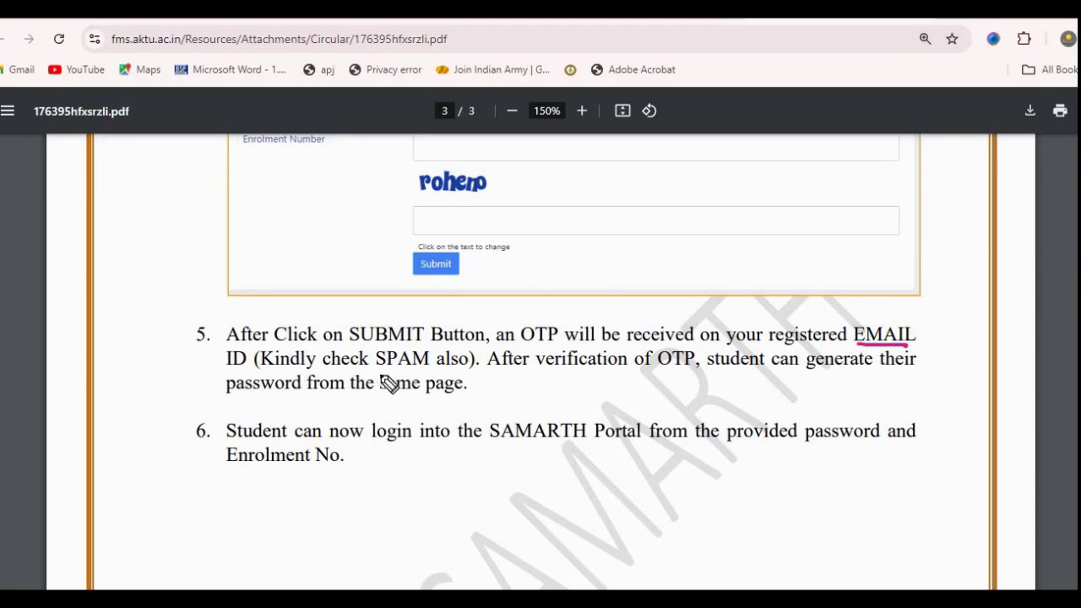
left_click_drag(377, 369, 427, 369)
left_click_drag(78, 340, 97, 336)
mouse_move(128, 297)
left_mouse_down()
mouse_move(149, 328)
mouse_move(216, 287)
mouse_move(102, 370)
mouse_move(245, 295)
left_mouse_up()
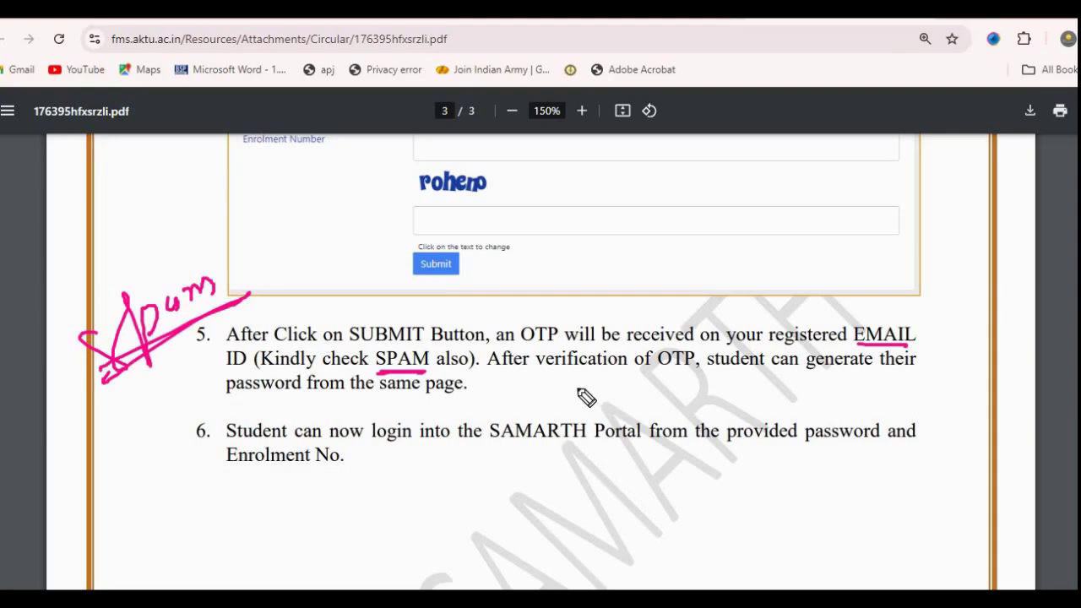
left_click_drag(554, 381, 632, 381)
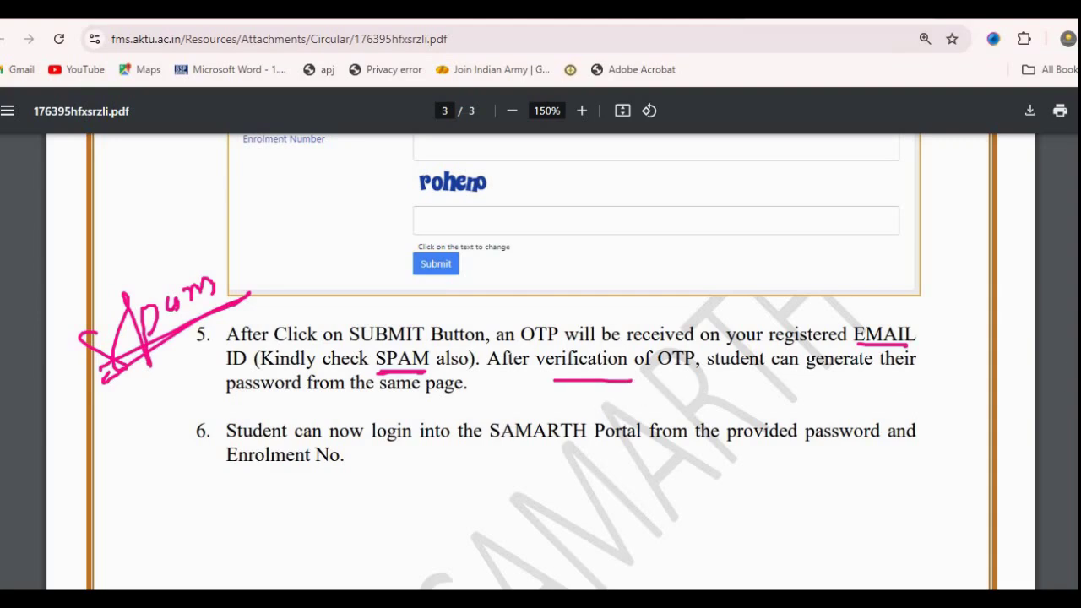
key("e")
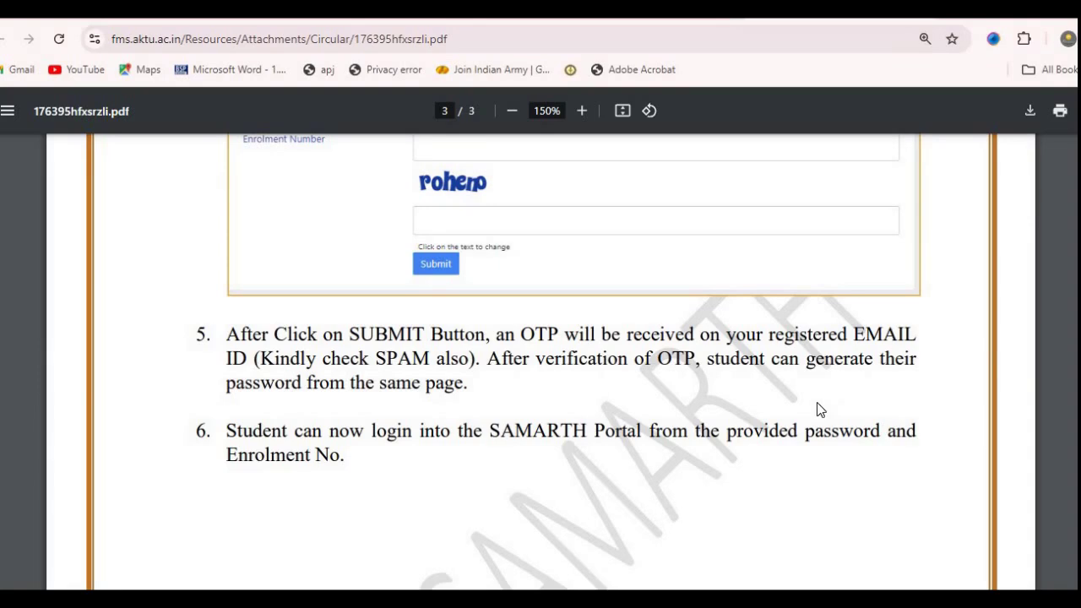
Open the aktu.samarth.edu.in login link given in item 1 of the circular's registration steps.
scroll(817, 410, "down", 3)
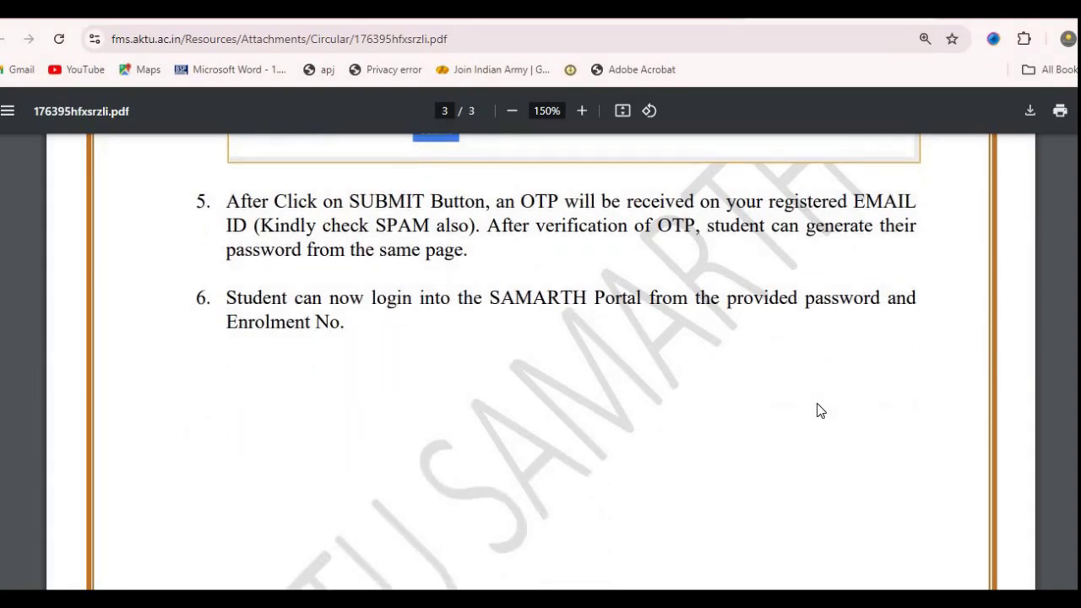
scroll(817, 411, "down", 1)
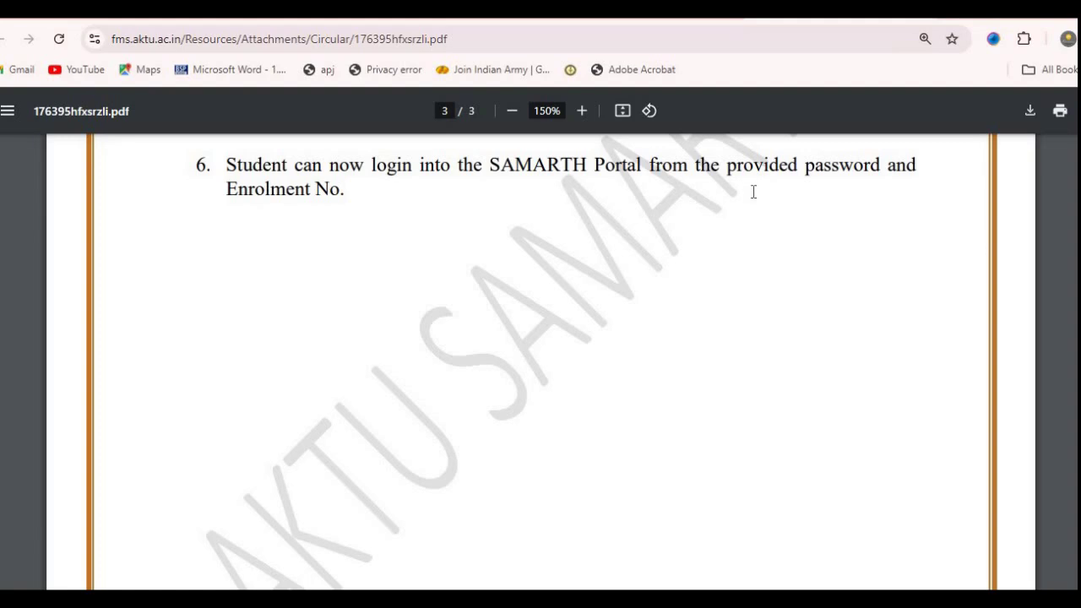
scroll(753, 192, "down", 5)
scroll(753, 192, "up", 15)
scroll(753, 192, "down", 5)
scroll(753, 191, "up", 4)
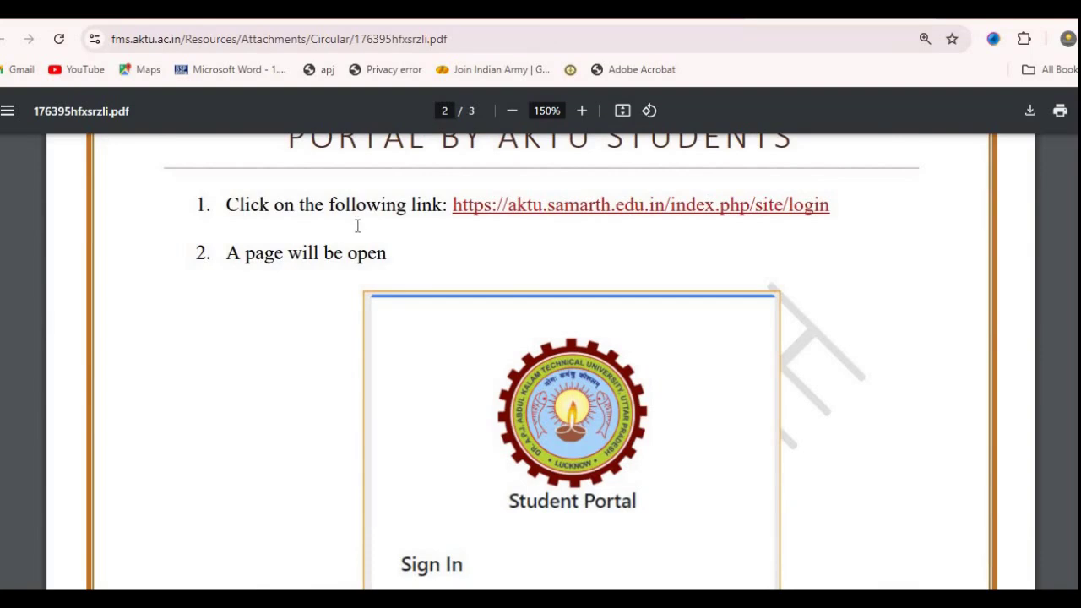
left_click(601, 211)
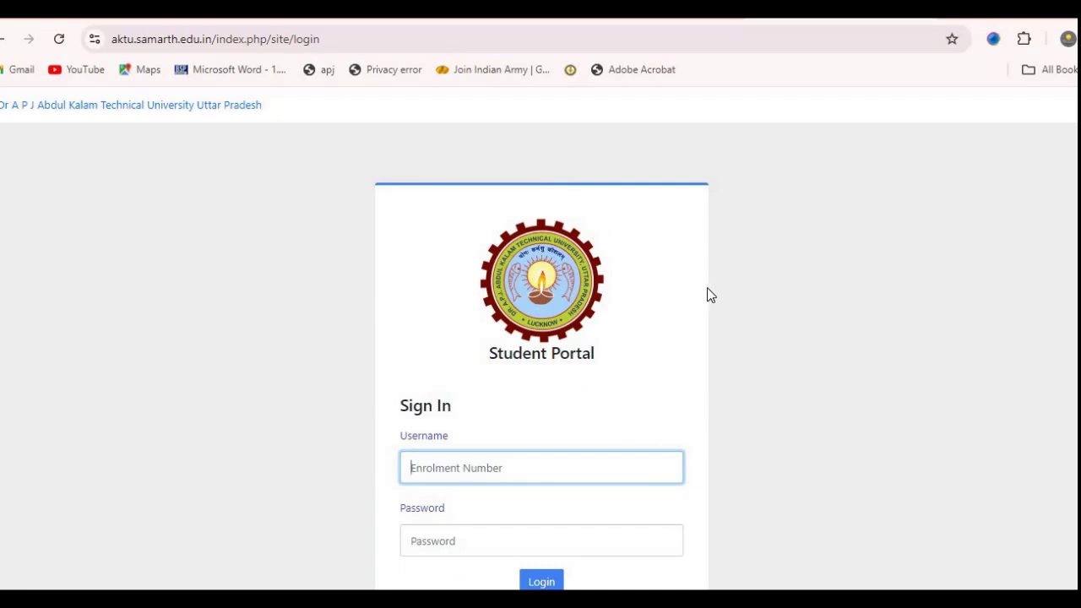
Open the new student registration form from the Samarth student portal's sign-in page.
left_click(822, 295)
scroll(823, 296, "down", 2)
scroll(822, 295, "down", 2)
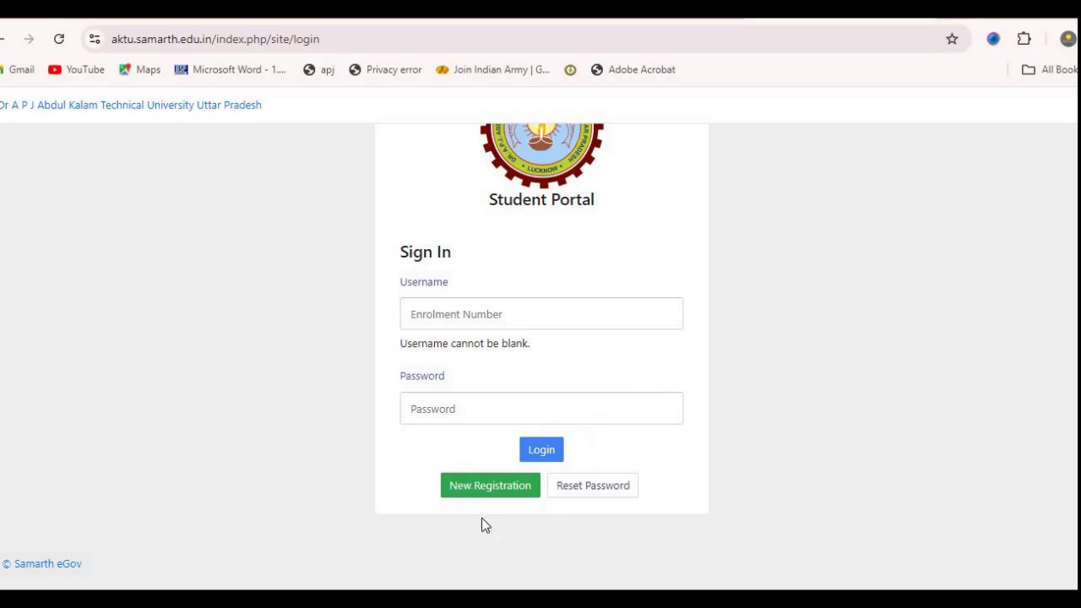
left_click(500, 494)
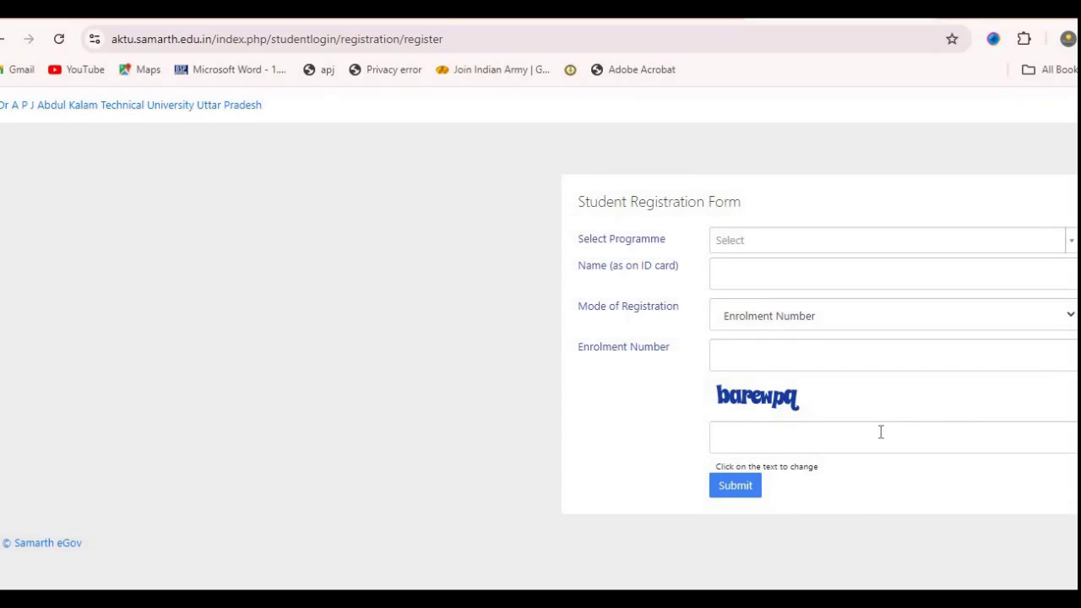
Search the programme list for "phar" and select 0550 : Bachelor of Pharmacy(Bachelor of Pharmacy) as the programme.
left_click(769, 241)
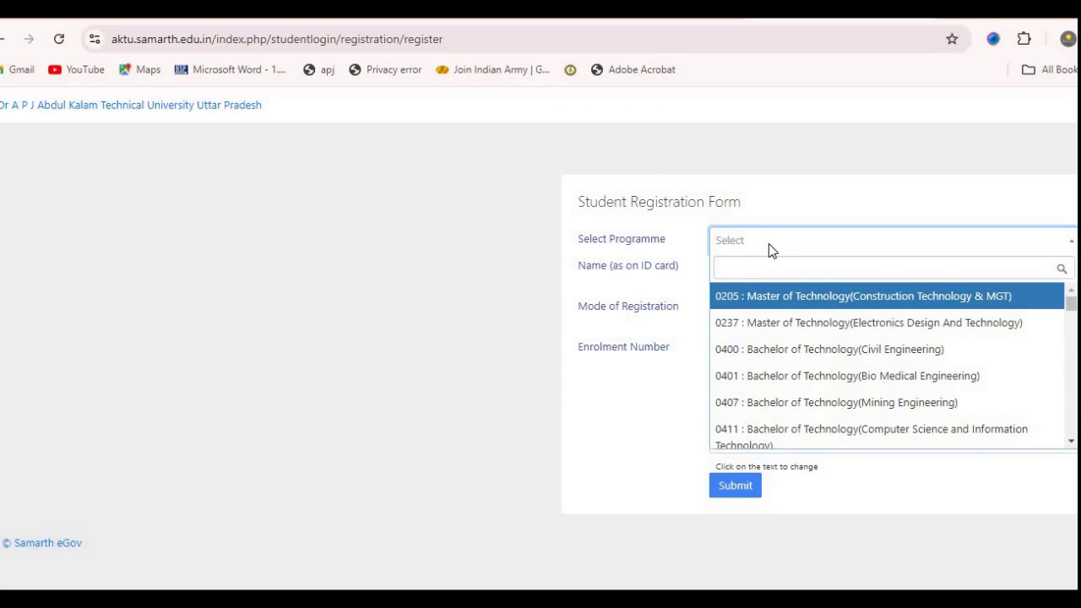
type("bachol")
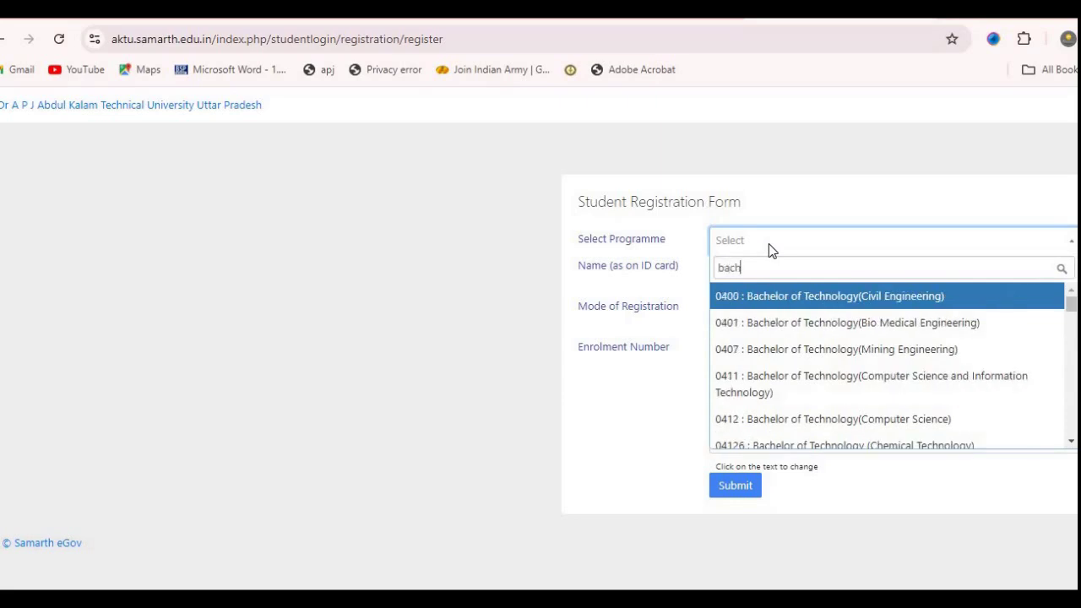
key("BackSpace")
key("BackSpace")
key("BackSpace")
key("BackSpace")
key("BackSpace")
key("BackSpace")
type("phar")
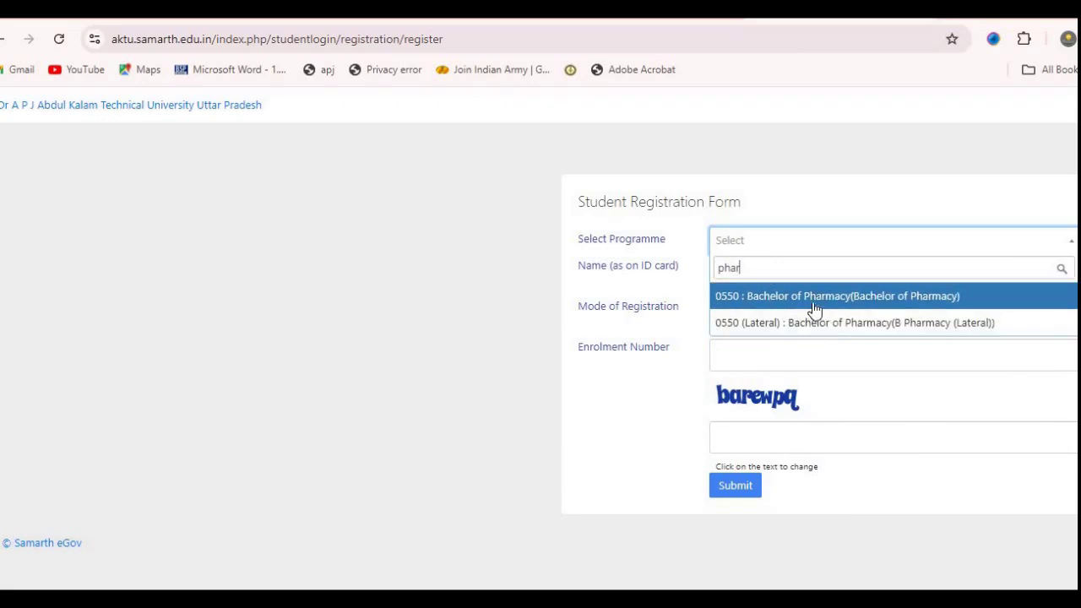
left_click(815, 301)
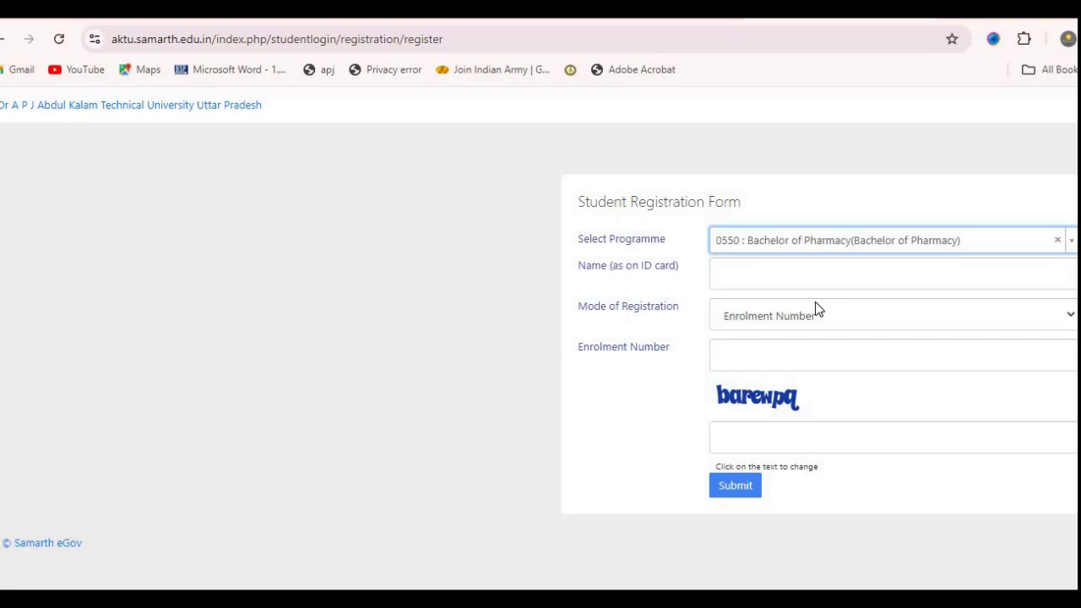
Point out the blank name field, choose Enrolment Number as the mode of registration, and go to the enrolment number field.
left_click(764, 274)
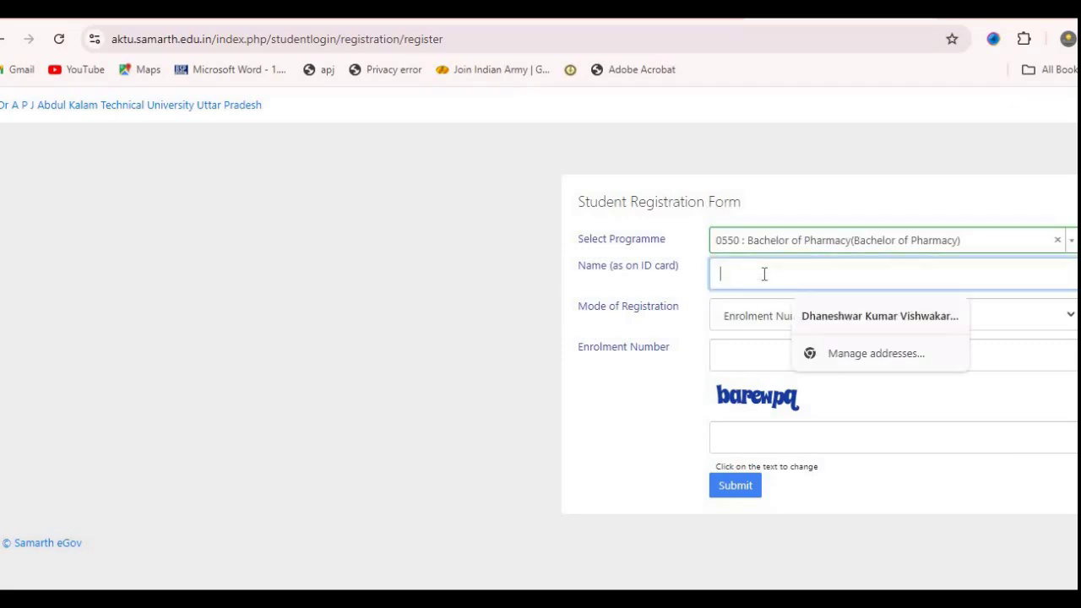
left_click(644, 337)
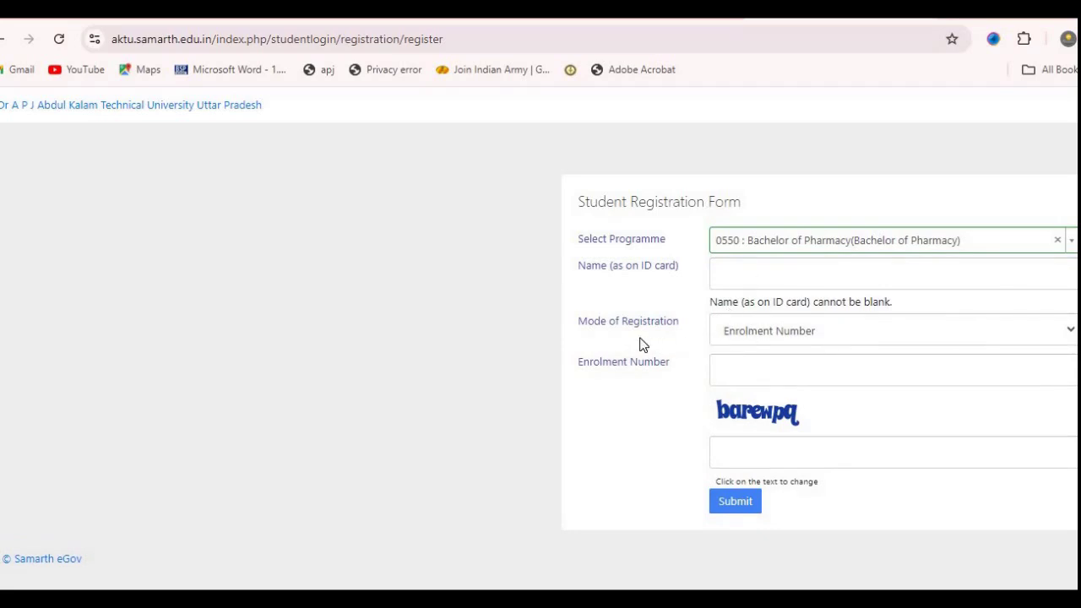
left_click(791, 337)
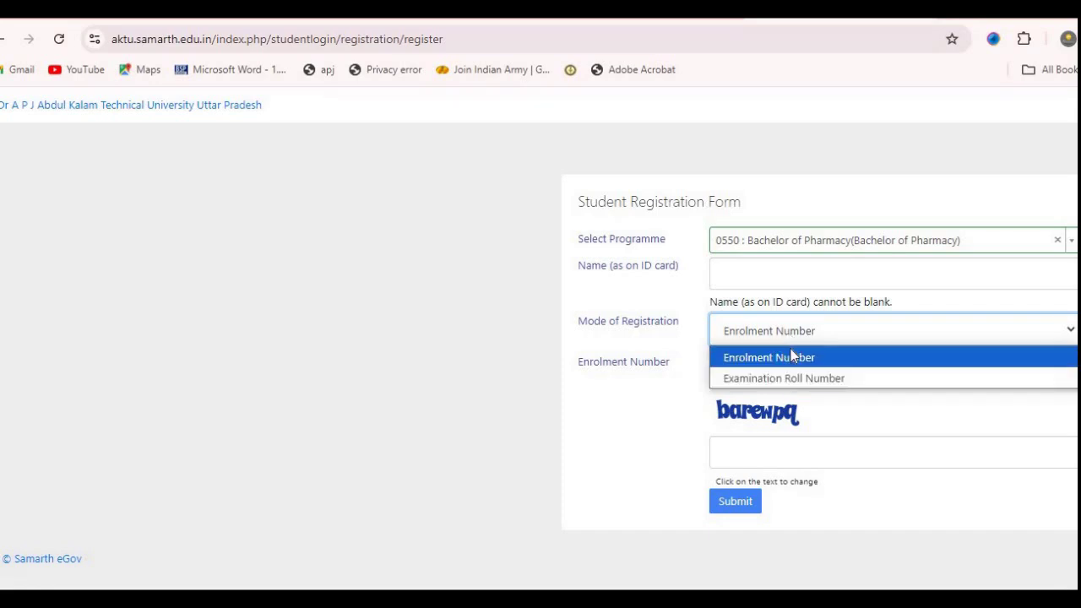
left_click(794, 357)
left_click(781, 375)
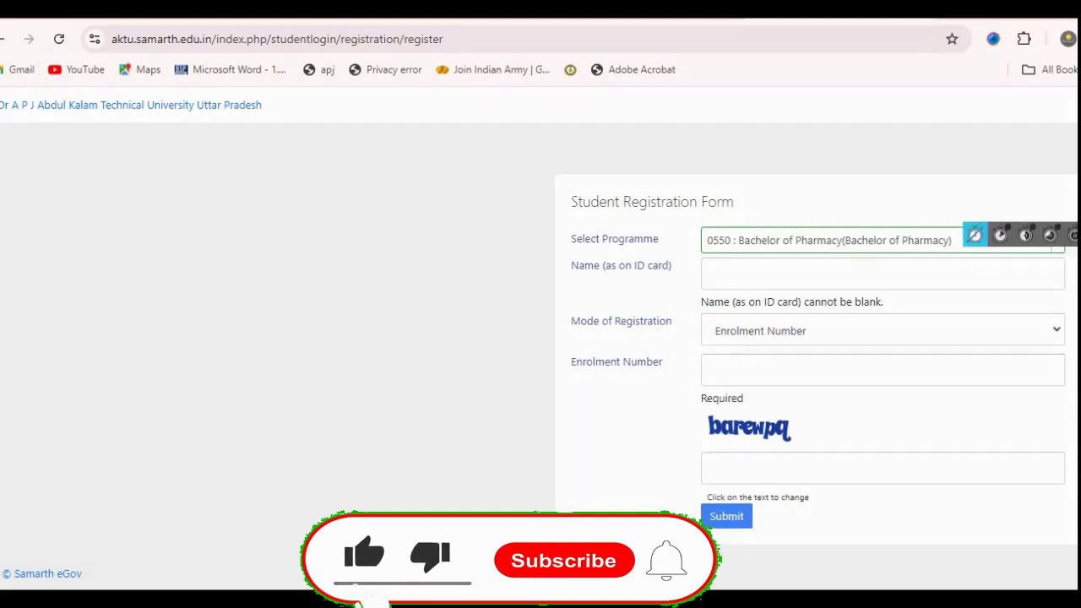
Handwrite "OTP" with the pink pen in the empty area beside the Student Registration Form.
mouse_move(418, 312)
left_mouse_down()
mouse_move(470, 270)
mouse_move(422, 338)
mouse_move(502, 328)
left_mouse_up()
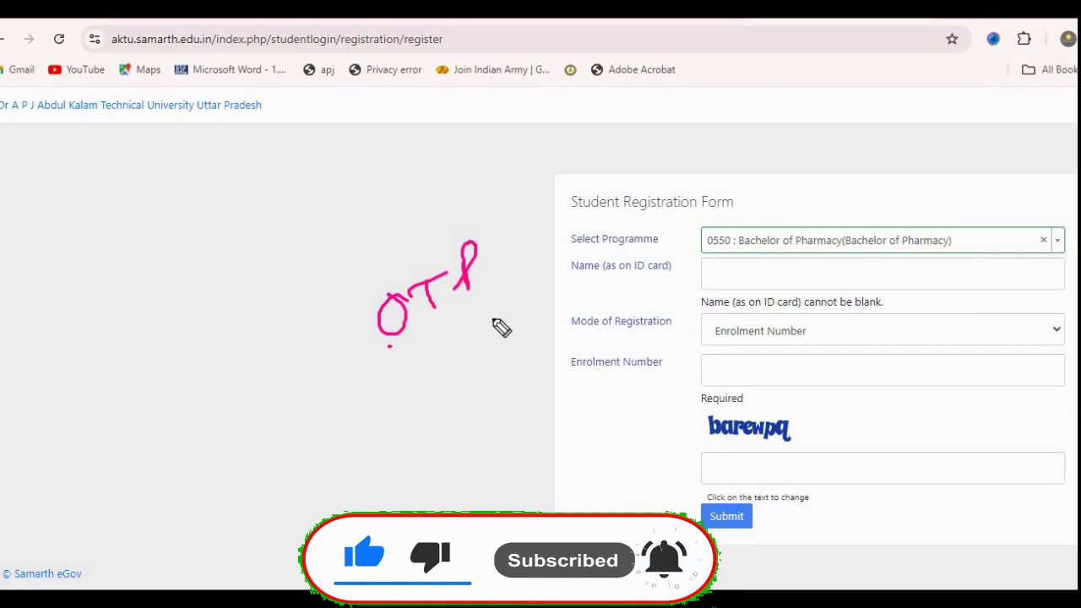
mouse_move(411, 342)
left_mouse_down()
mouse_move(420, 407)
mouse_move(470, 378)
mouse_move(419, 407)
left_mouse_up()
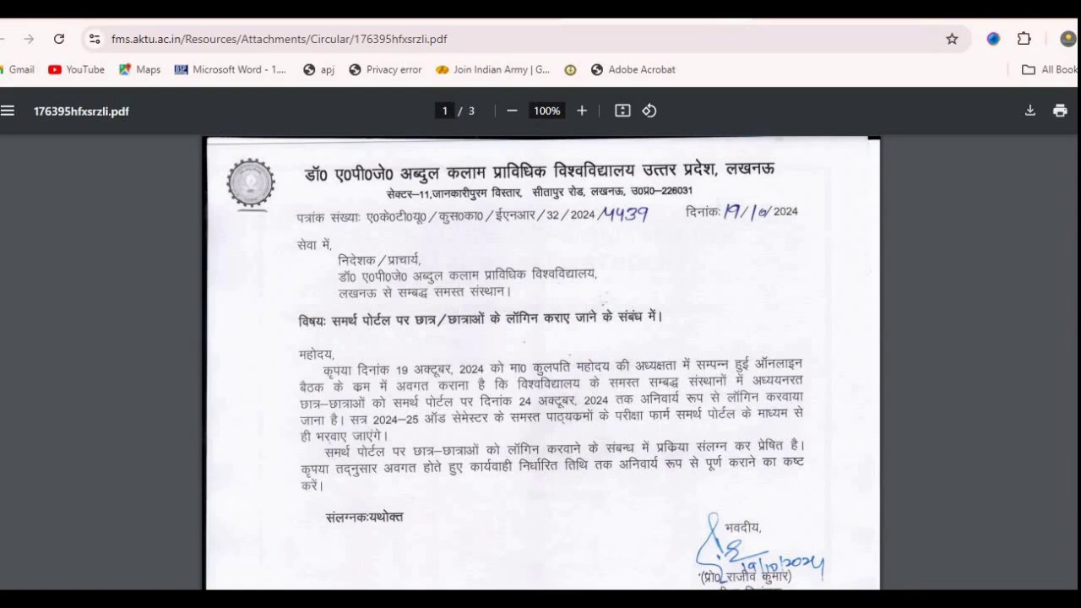
Go past the first page of the circular and reopen the Samarth student portal's sign-in page from its login link.
scroll(541, 362, "down", 5)
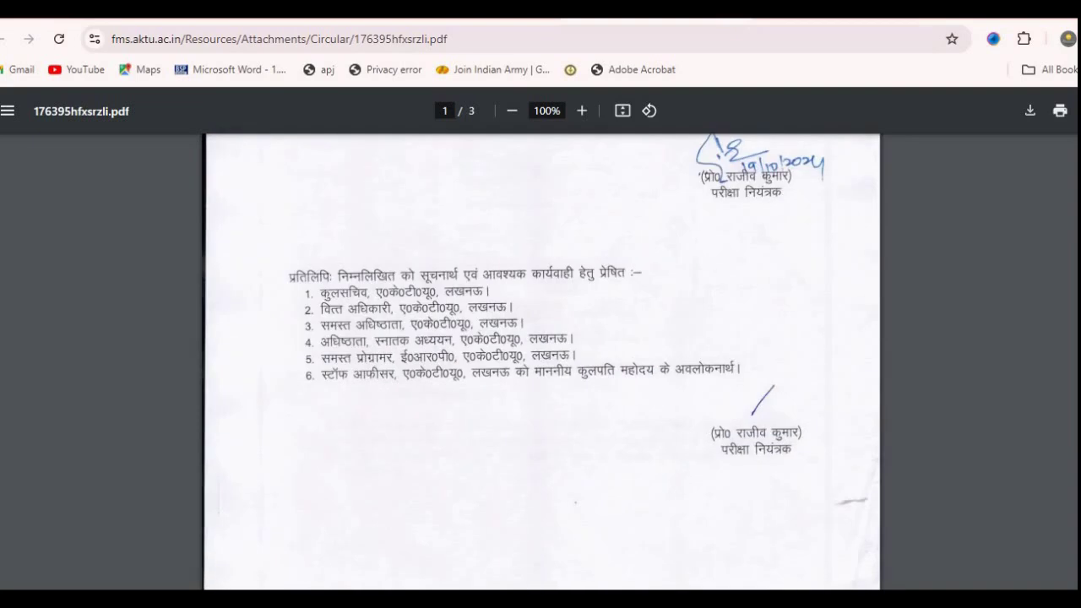
scroll(769, 421, "down", 5)
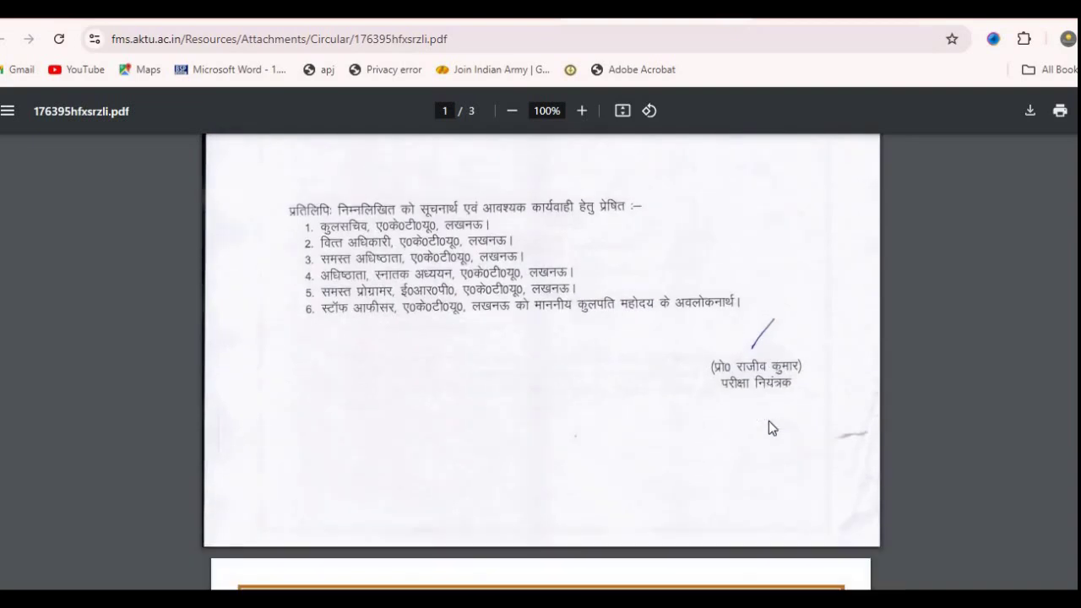
left_click(576, 403)
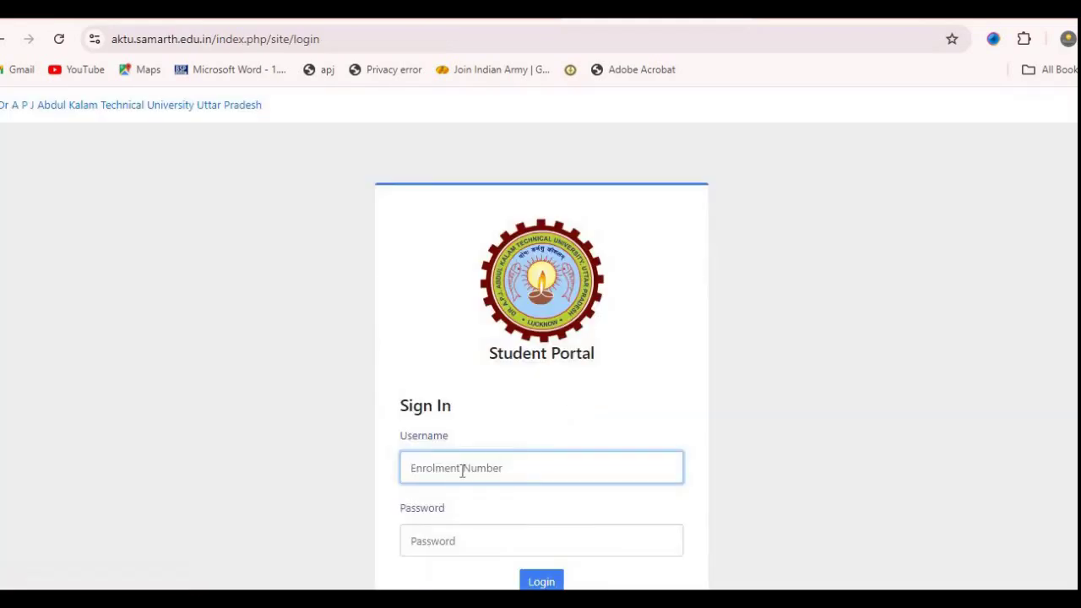